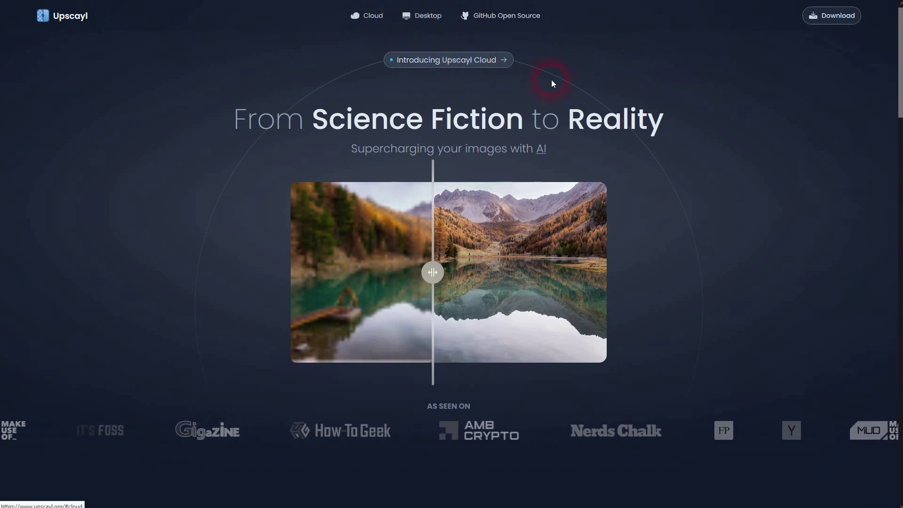
Drag the before/after comparison slider to reveal more of the low-res side.
{"action": "left_click_drag", "start_coordinate": [432, 271], "coordinate": [506, 293]}
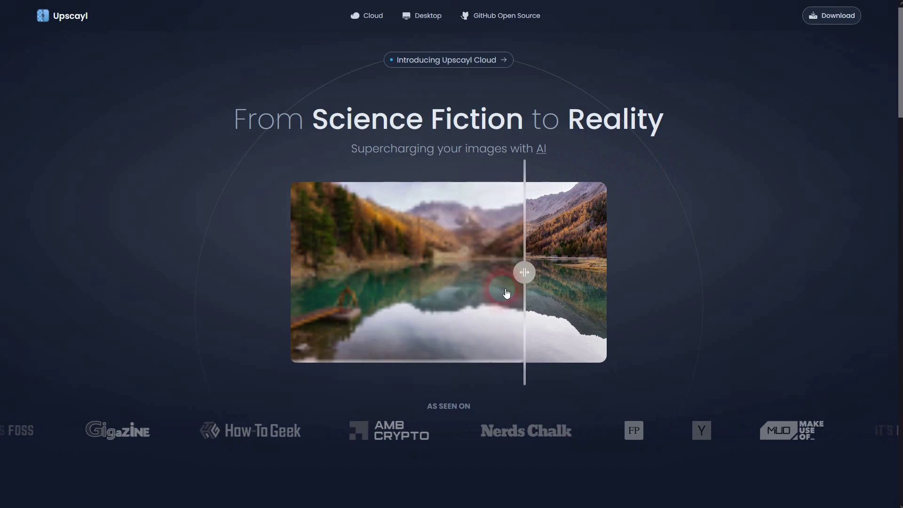
{"action": "scroll", "coordinate": [757, 204], "scroll_direction": "down", "scroll_amount": 10}
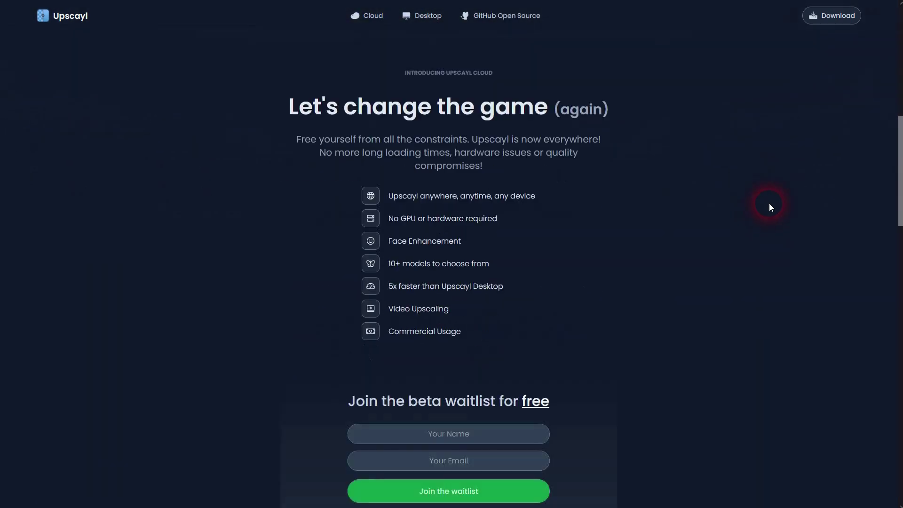
{"action": "scroll", "coordinate": [770, 203], "scroll_direction": "down", "scroll_amount": 7}
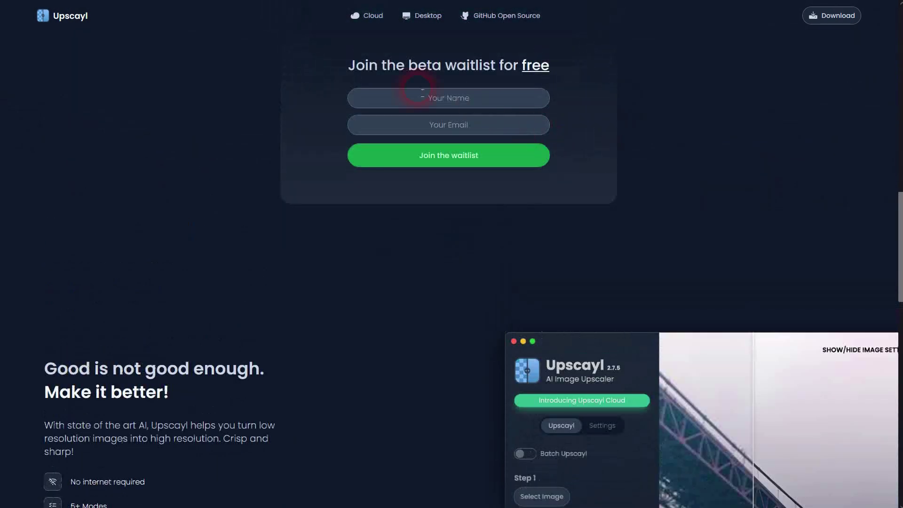
{"action": "scroll", "coordinate": [451, 70], "scroll_direction": "up", "scroll_amount": 3}
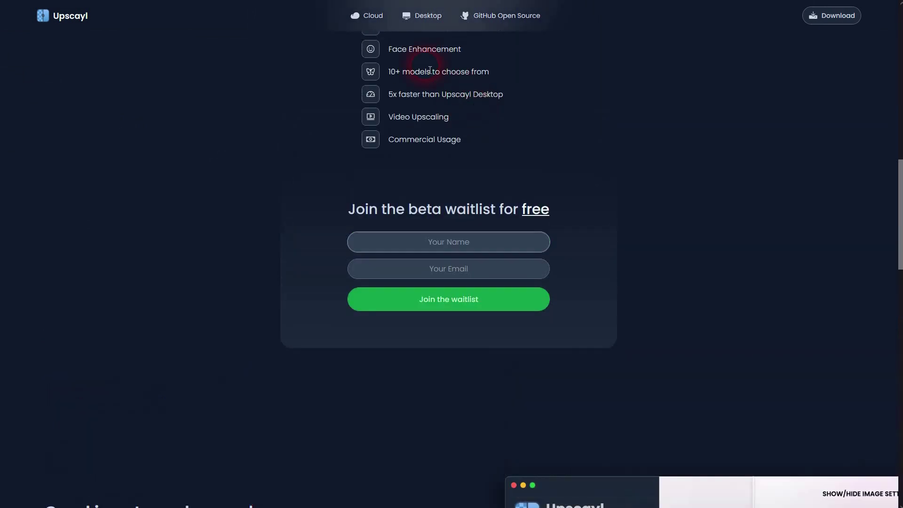
Jump through the Cloud and Desktop sections to the Download Upscayl cards.
{"action": "left_click", "coordinate": [369, 16]}
{"action": "left_click", "coordinate": [407, 10]}
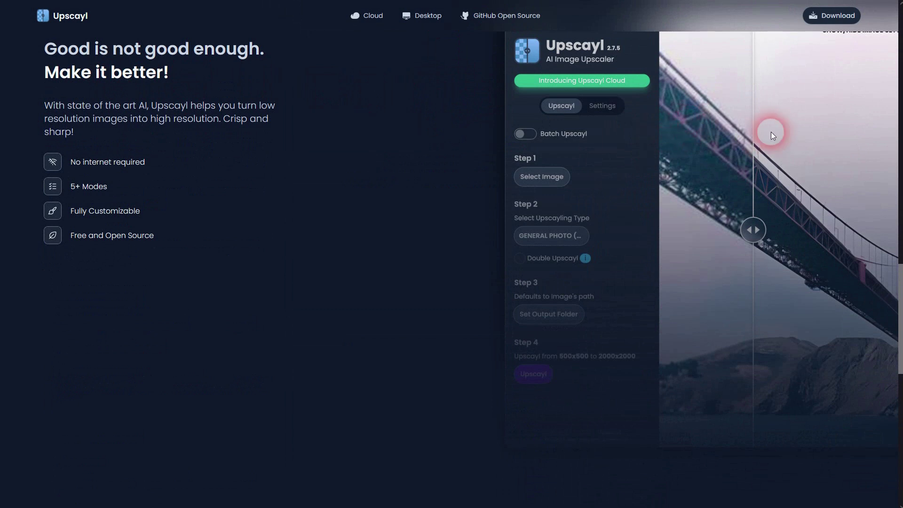
{"action": "scroll", "coordinate": [738, 159], "scroll_direction": "down", "scroll_amount": 11}
{"action": "scroll", "coordinate": [735, 175], "scroll_direction": "up", "scroll_amount": 4}
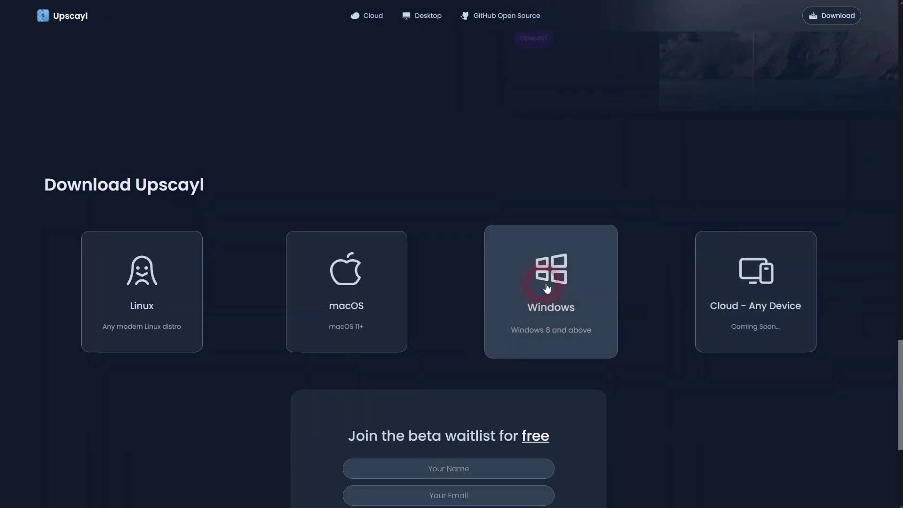
Run the upscayl-2.8.6-win installer from the Downloads folder to launch Upscayl.
{"action": "left_click", "coordinate": [16, 85]}
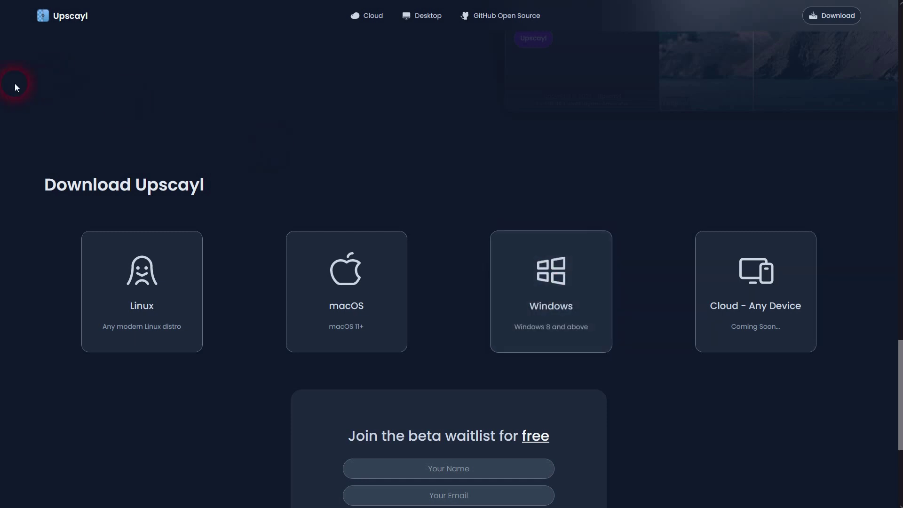
{"action": "left_click", "coordinate": [66, 194]}
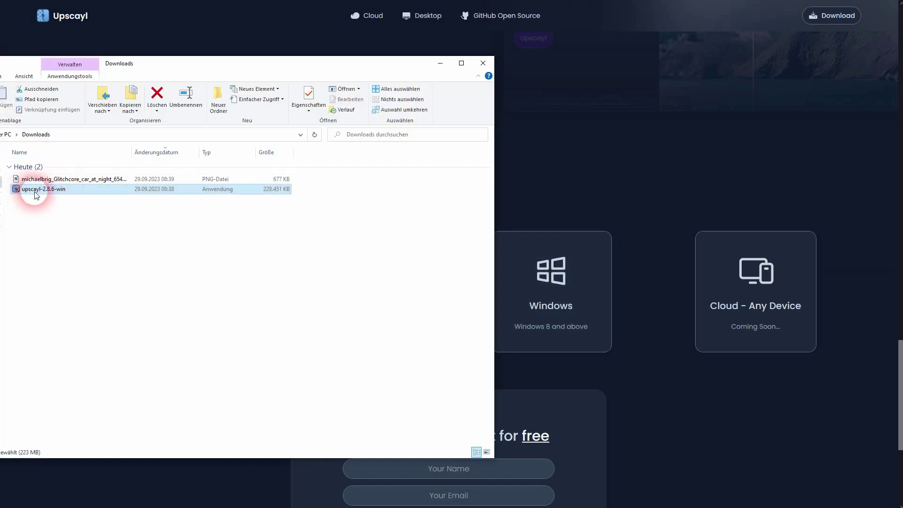
{"action": "double_click", "coordinate": [72, 192]}
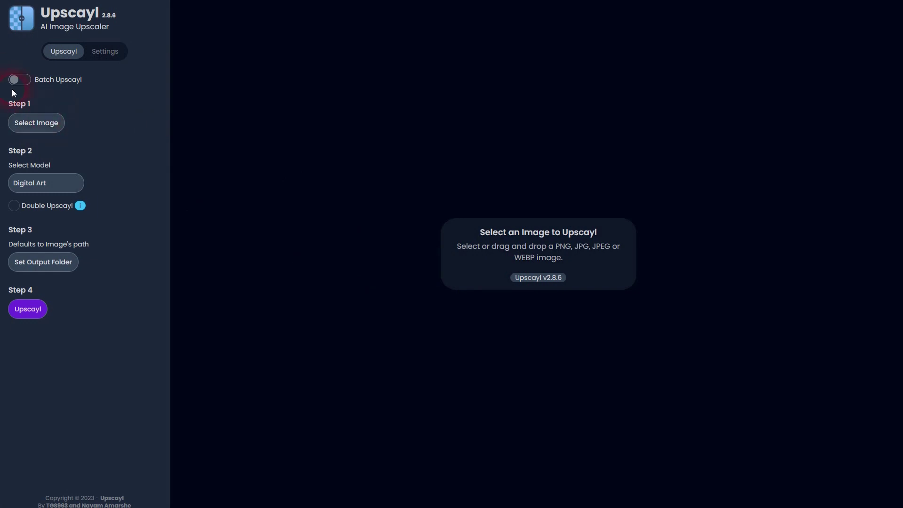
Dismiss the file picker and drag the night-time car PNG from Downloads into Upscayl.
{"action": "left_click", "coordinate": [50, 132]}
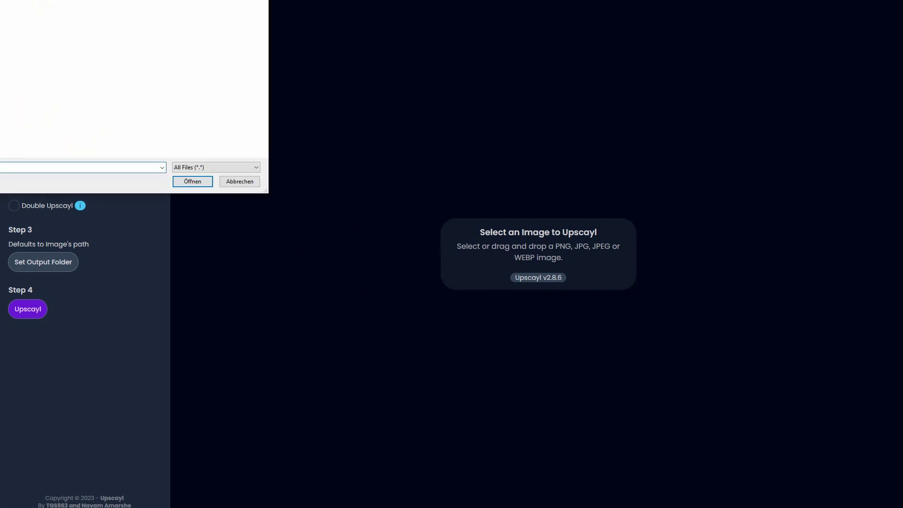
{"action": "left_click_drag", "start_coordinate": [62, 8], "coordinate": [262, 116]}
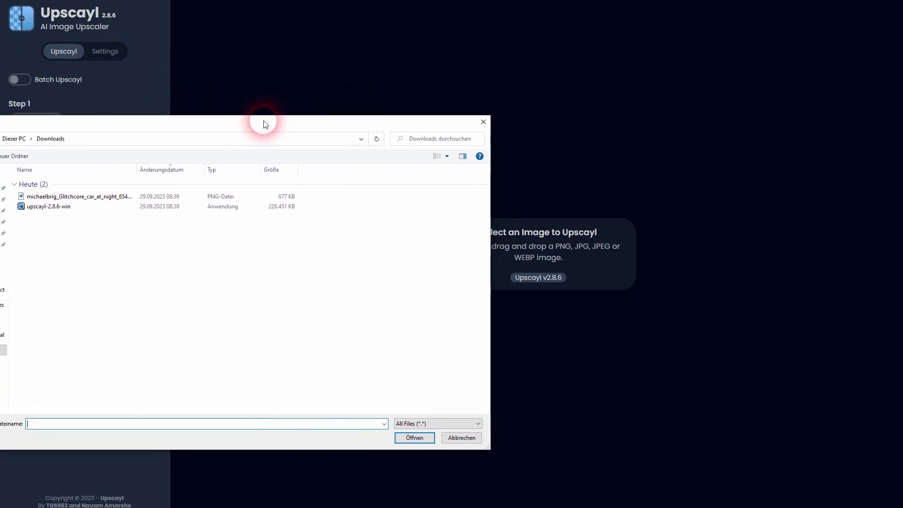
{"action": "left_click", "coordinate": [483, 123]}
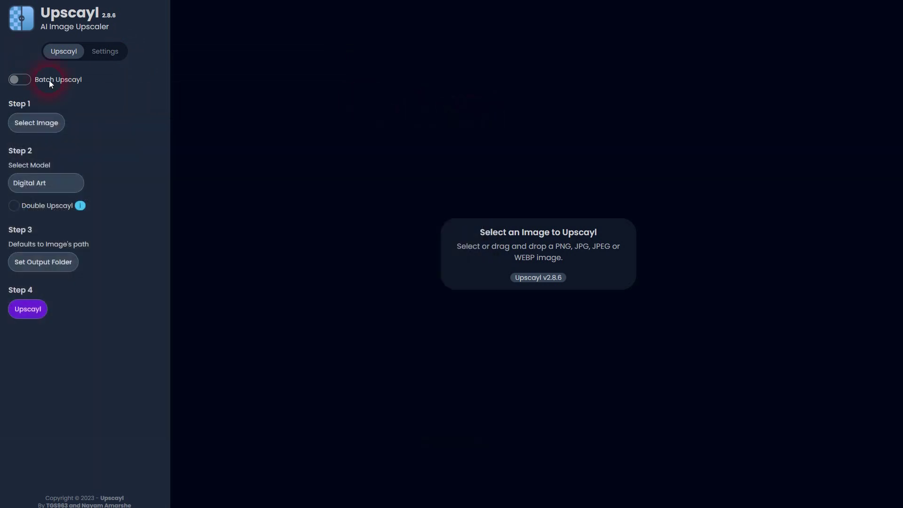
{"action": "left_click", "coordinate": [5, 80]}
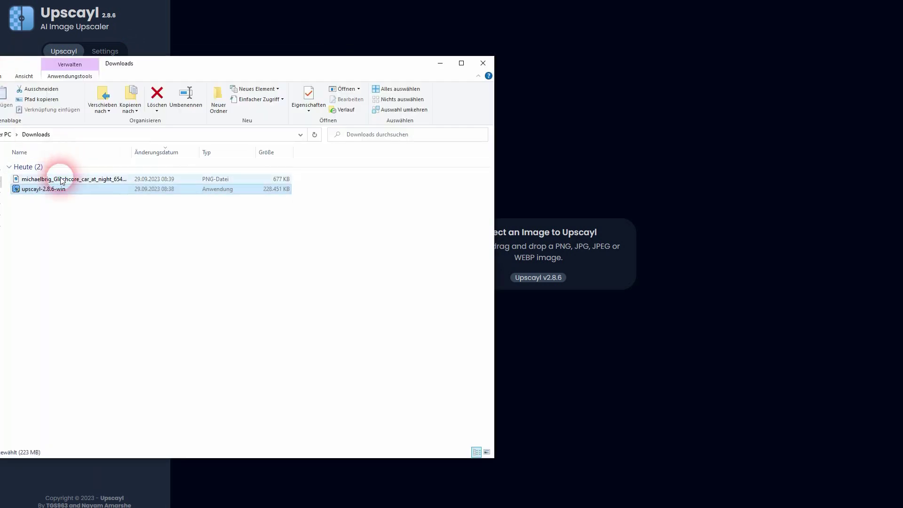
{"action": "left_click_drag", "start_coordinate": [57, 177], "coordinate": [567, 264]}
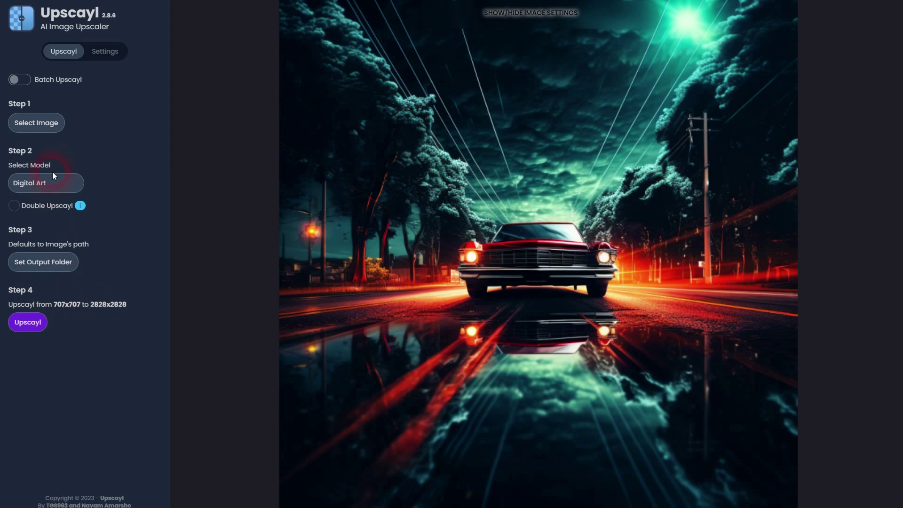
{"action": "left_click", "coordinate": [62, 184]}
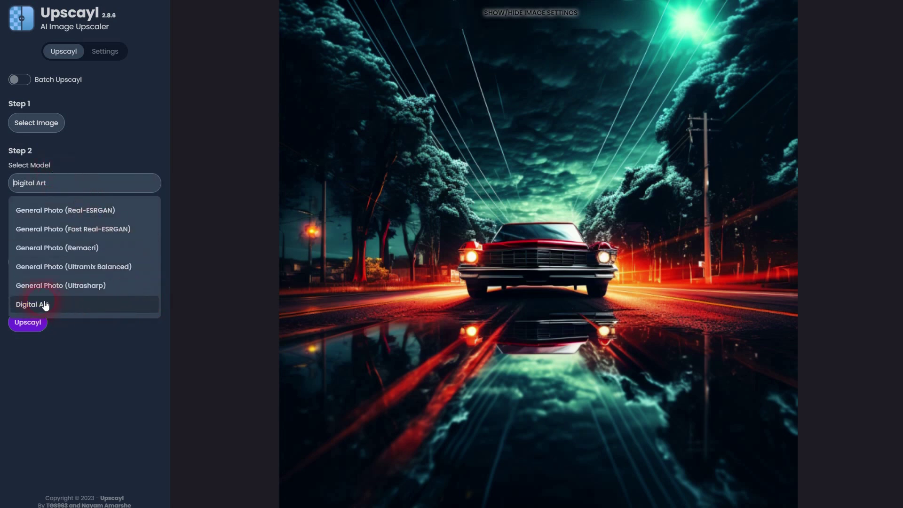
{"action": "left_click", "coordinate": [81, 313]}
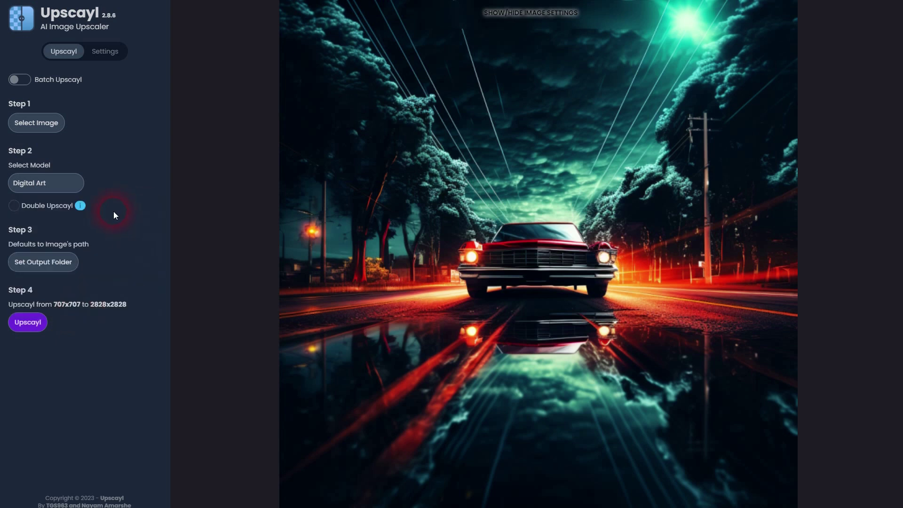
{"action": "left_click", "coordinate": [81, 205]}
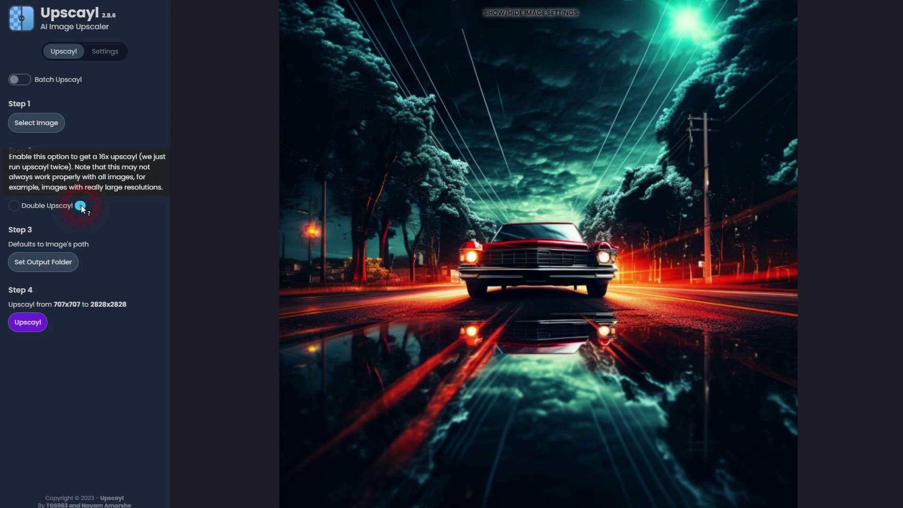
{"action": "left_click", "coordinate": [14, 205]}
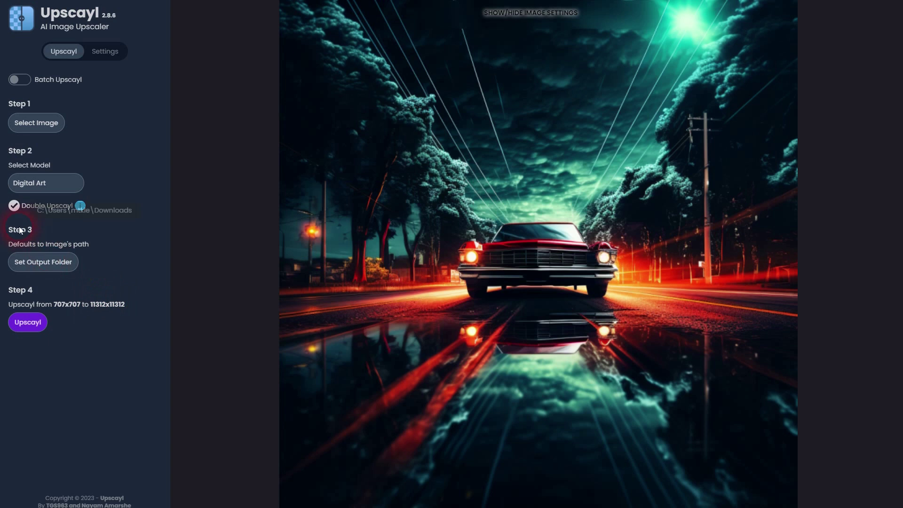
{"action": "left_click", "coordinate": [14, 206]}
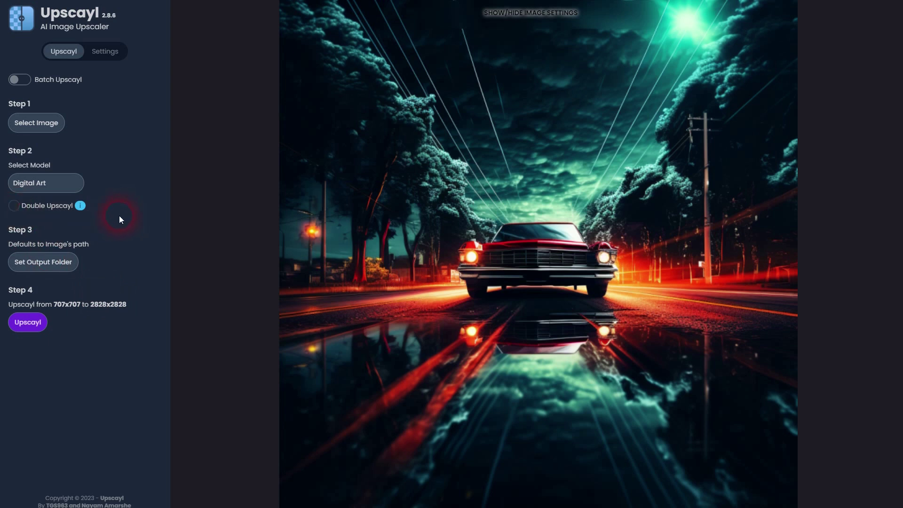
Choose Downloads as the output folder for the upscaled car image.
{"action": "left_click", "coordinate": [43, 262]}
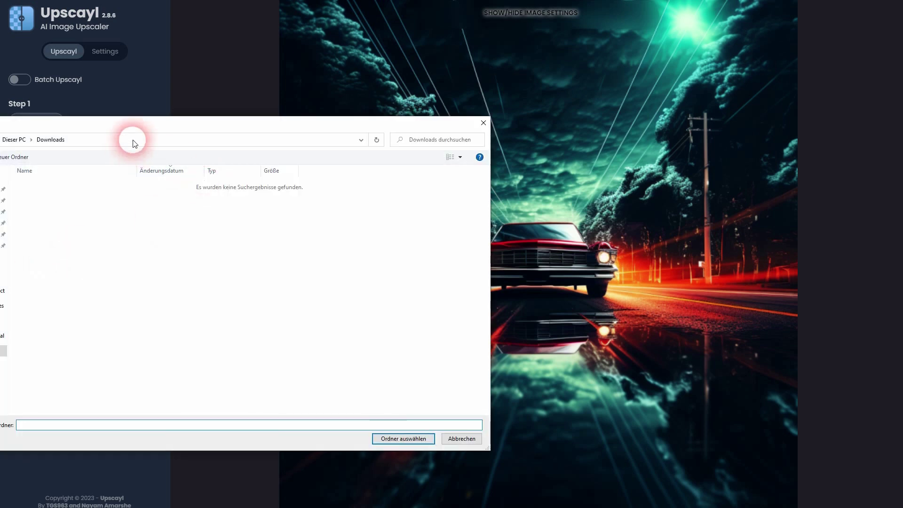
{"action": "left_click", "coordinate": [3, 189]}
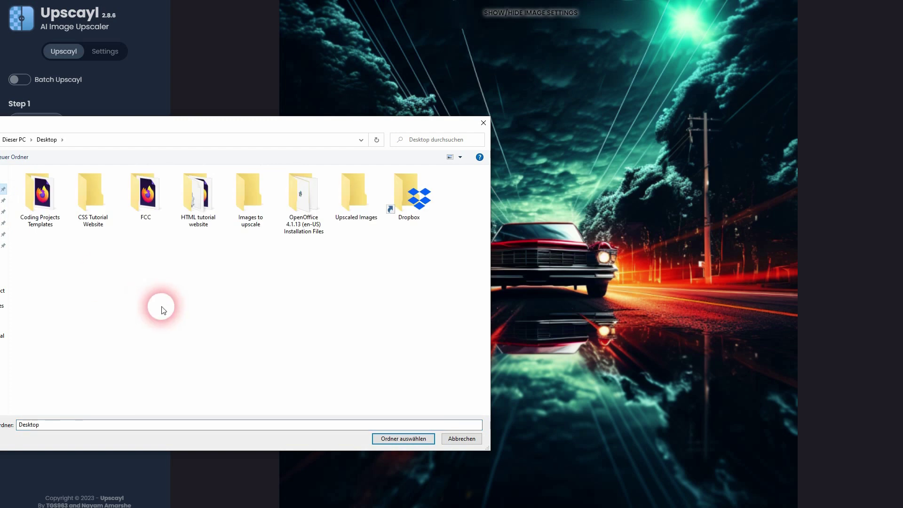
{"action": "left_click", "coordinate": [249, 211]}
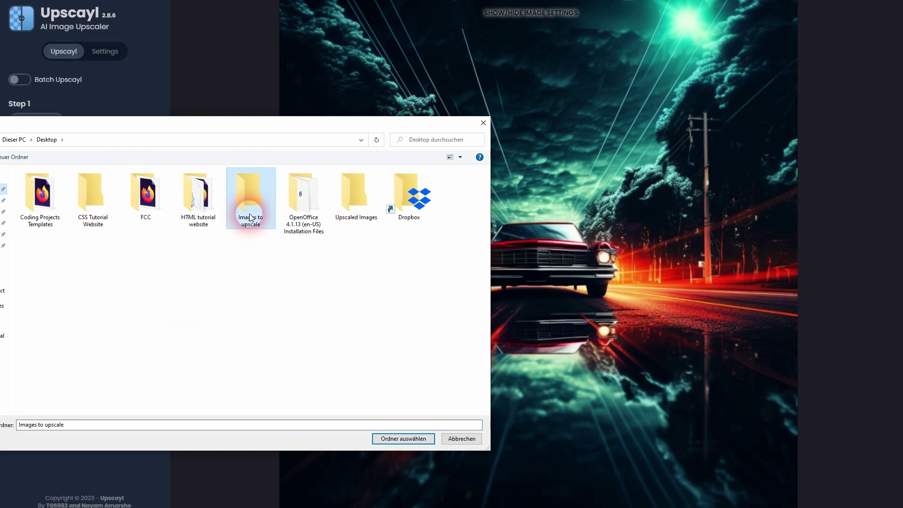
{"action": "left_click", "coordinate": [354, 214]}
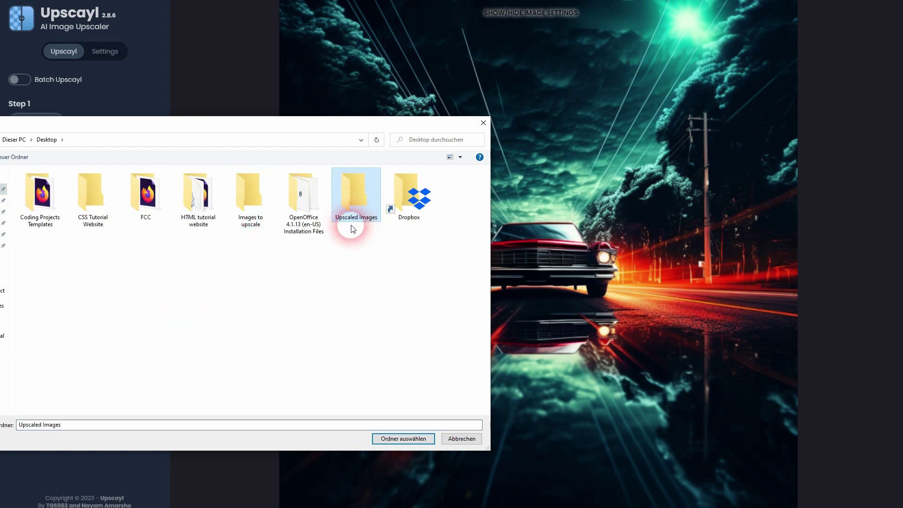
{"action": "left_click", "coordinate": [483, 125]}
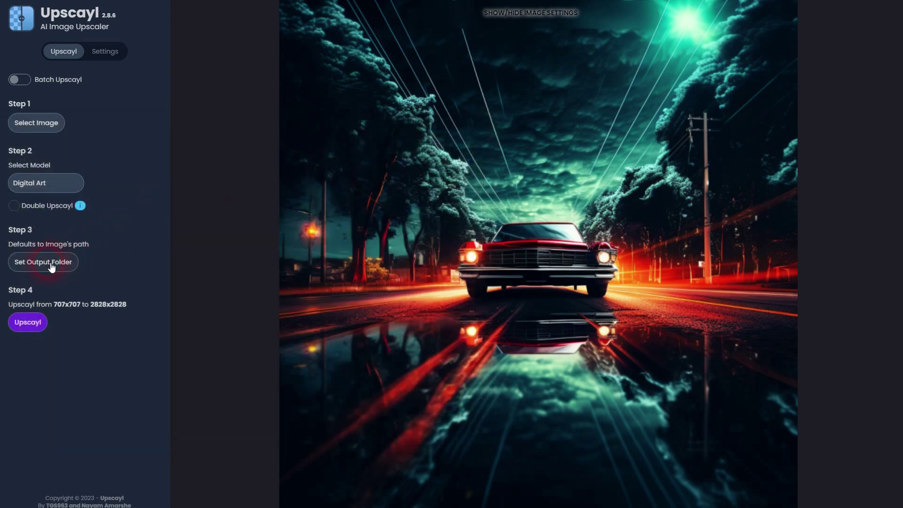
{"action": "left_click", "coordinate": [48, 266]}
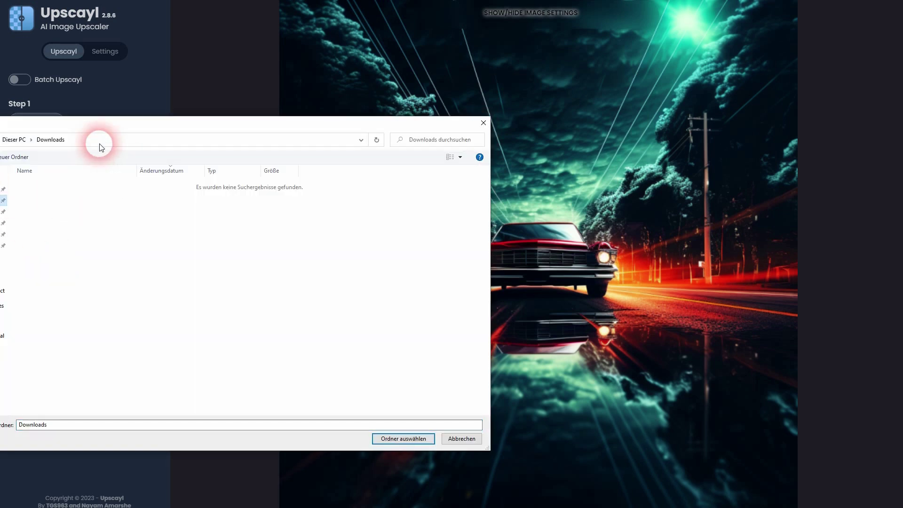
{"action": "left_click", "coordinate": [404, 438]}
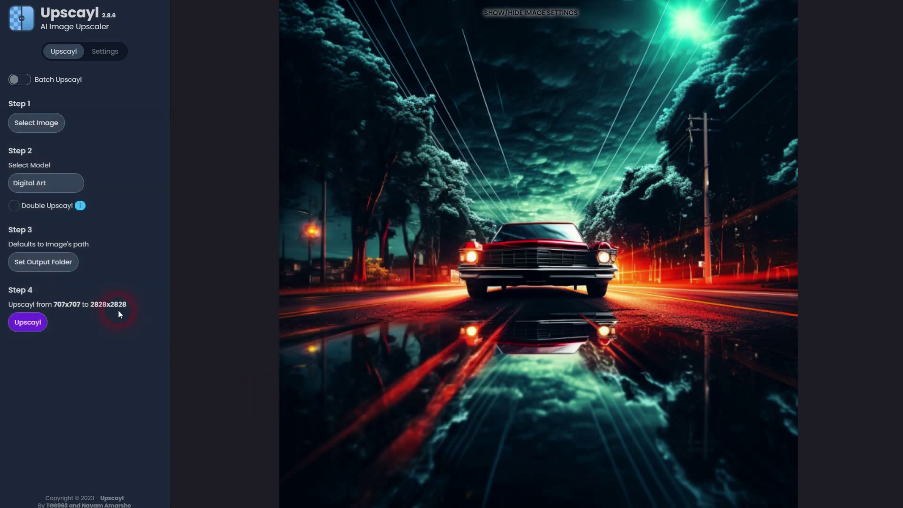
{"action": "left_click", "coordinate": [19, 80]}
{"action": "left_click", "coordinate": [24, 124]}
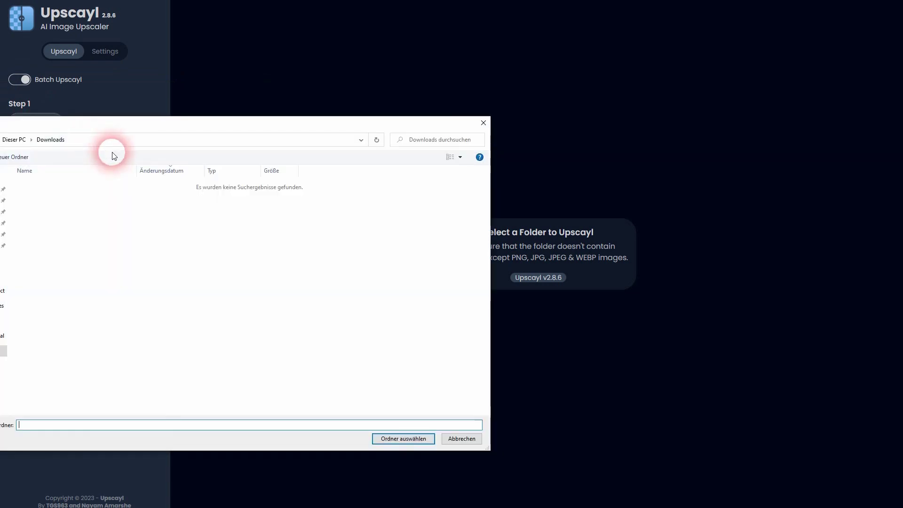
{"action": "left_click", "coordinate": [3, 189]}
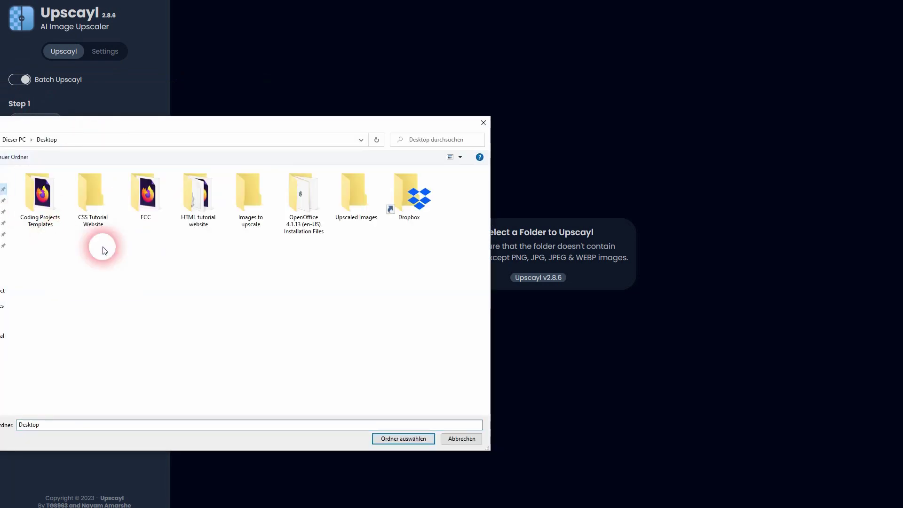
{"action": "left_click", "coordinate": [248, 205]}
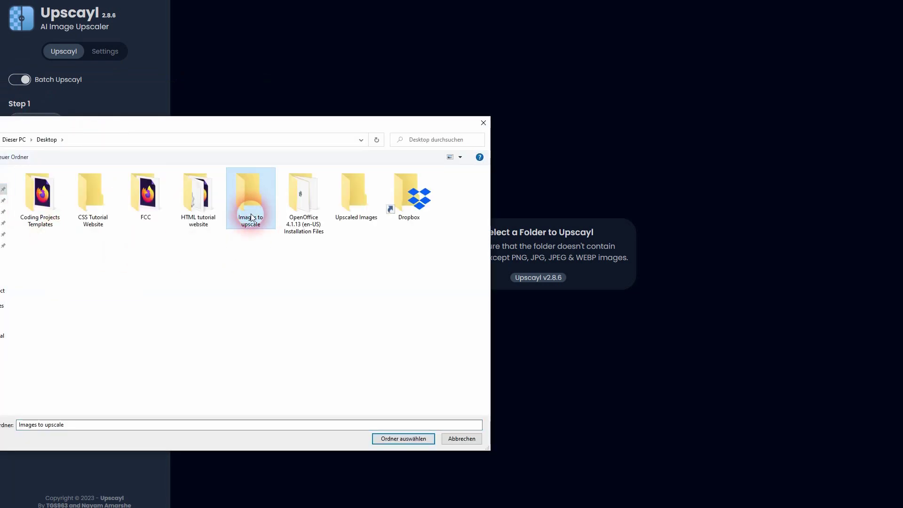
{"action": "left_click", "coordinate": [485, 123]}
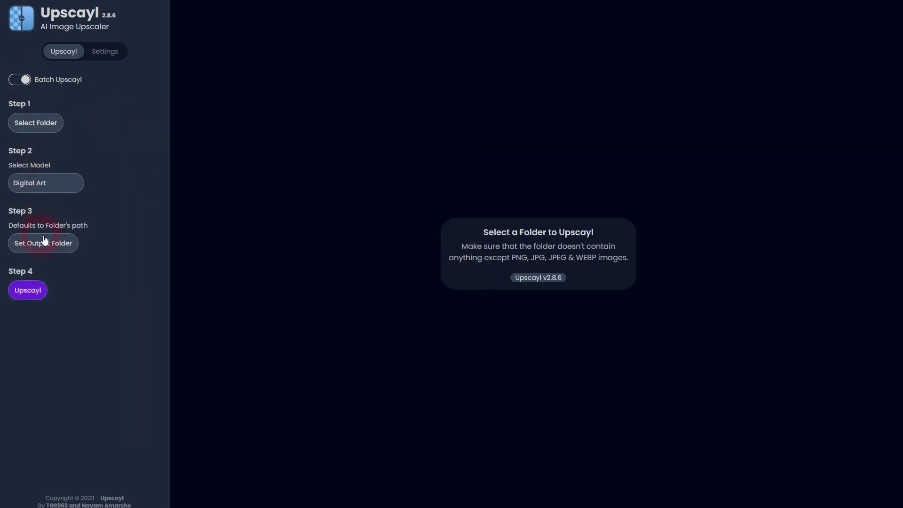
{"action": "left_click", "coordinate": [21, 81]}
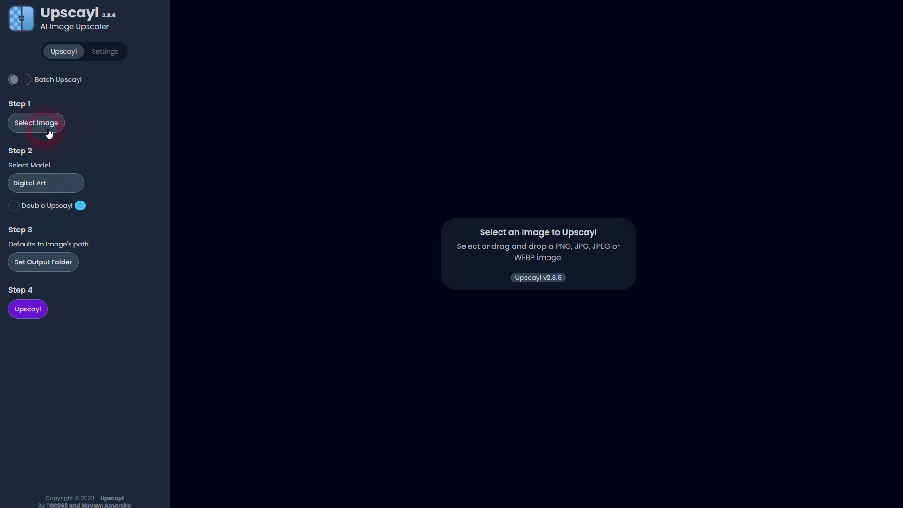
{"action": "key", "text": "alt+Tab"}
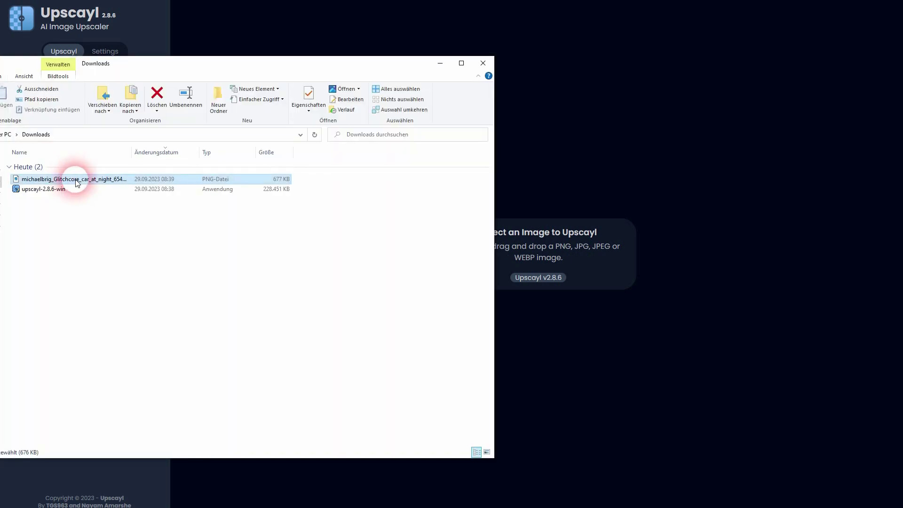
{"action": "left_click_drag", "start_coordinate": [73, 179], "coordinate": [643, 248]}
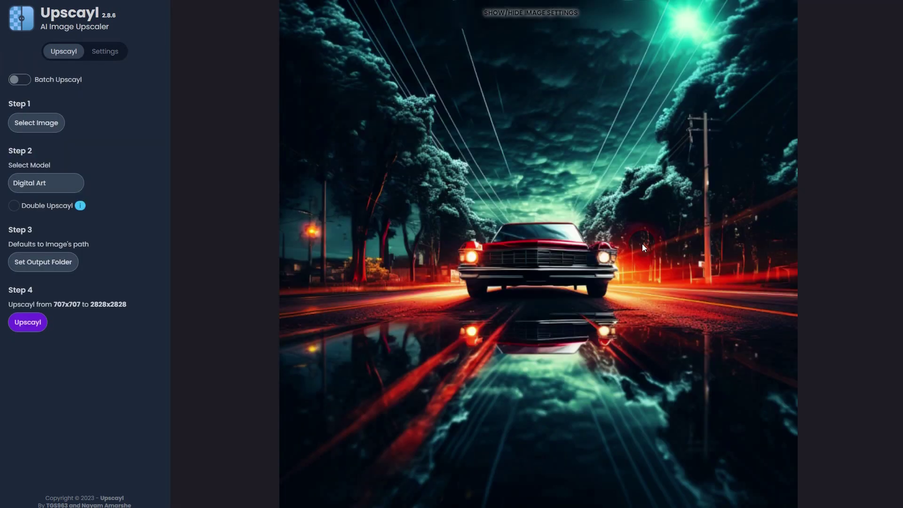
{"action": "left_click", "coordinate": [107, 51]}
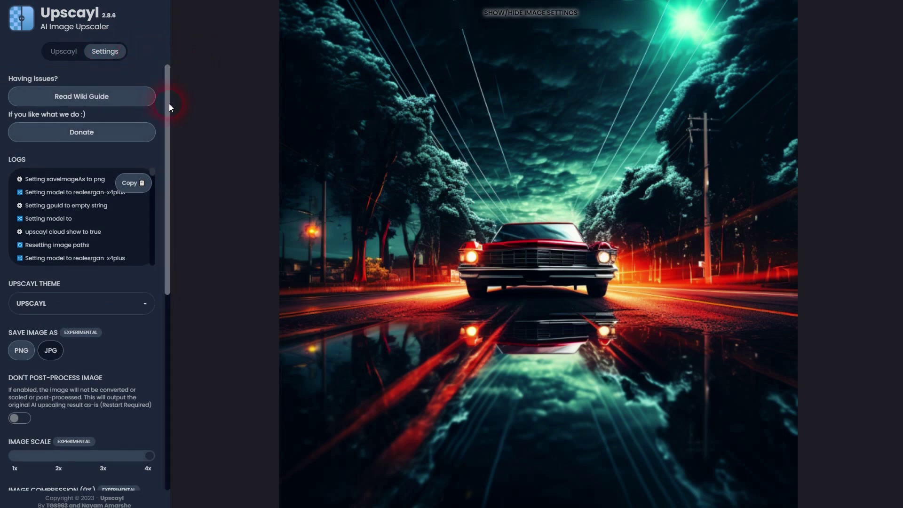
{"action": "left_click_drag", "start_coordinate": [168, 105], "coordinate": [165, 196]}
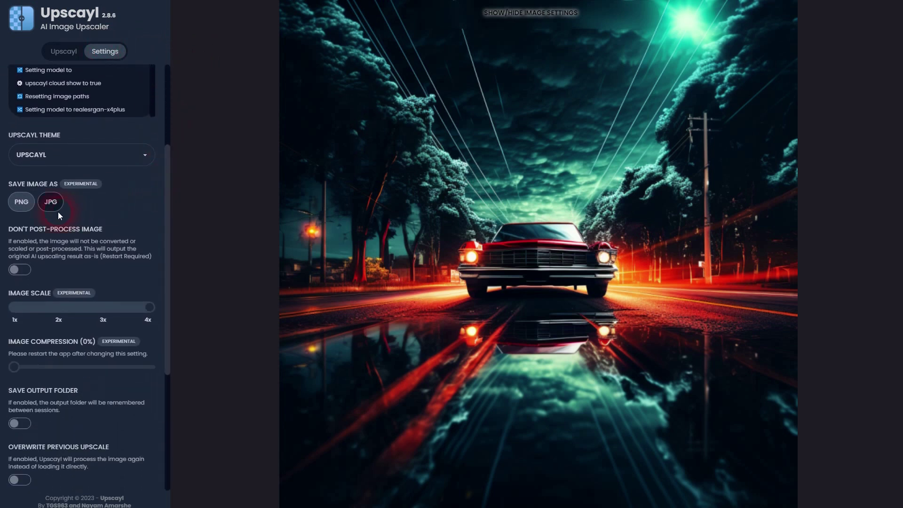
{"action": "left_click", "coordinate": [21, 203]}
{"action": "left_click", "coordinate": [55, 202]}
{"action": "left_click", "coordinate": [123, 166]}
{"action": "left_click", "coordinate": [101, 257]}
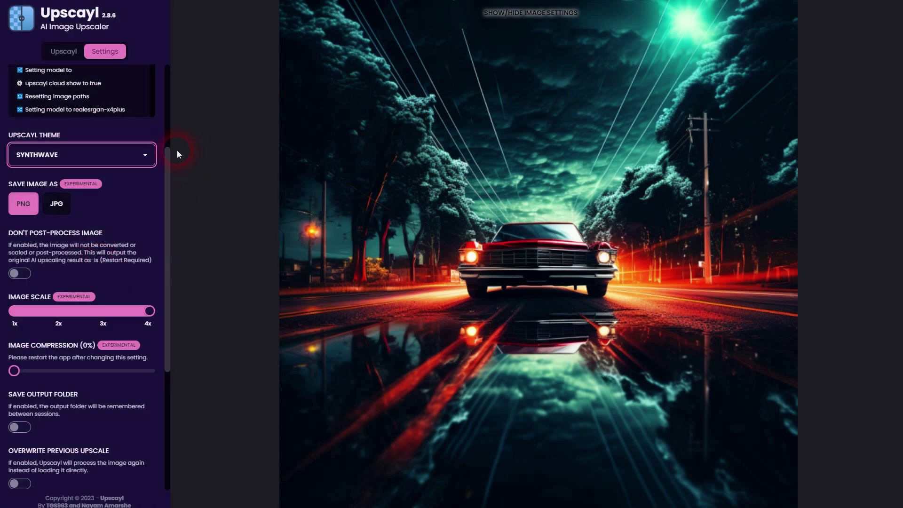
{"action": "left_click", "coordinate": [123, 168]}
{"action": "left_click", "coordinate": [103, 273]}
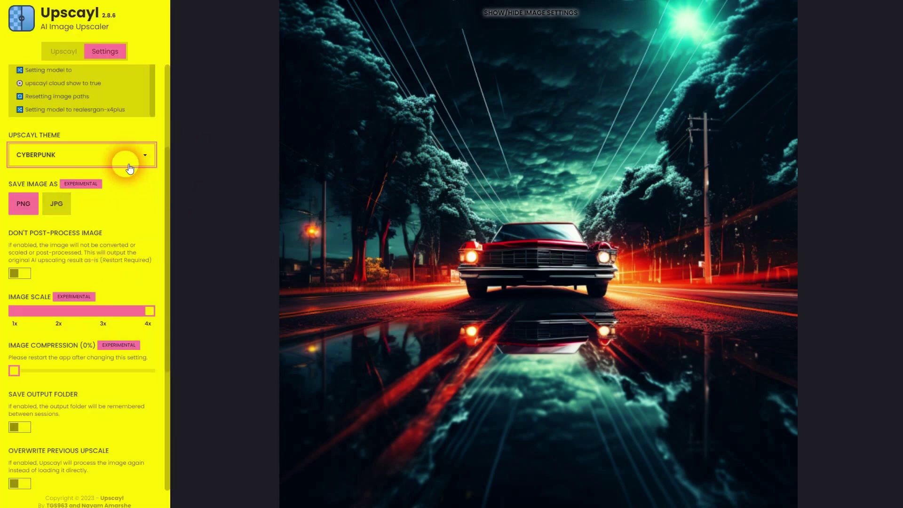
{"action": "left_click", "coordinate": [121, 160]}
{"action": "left_click", "coordinate": [94, 181]}
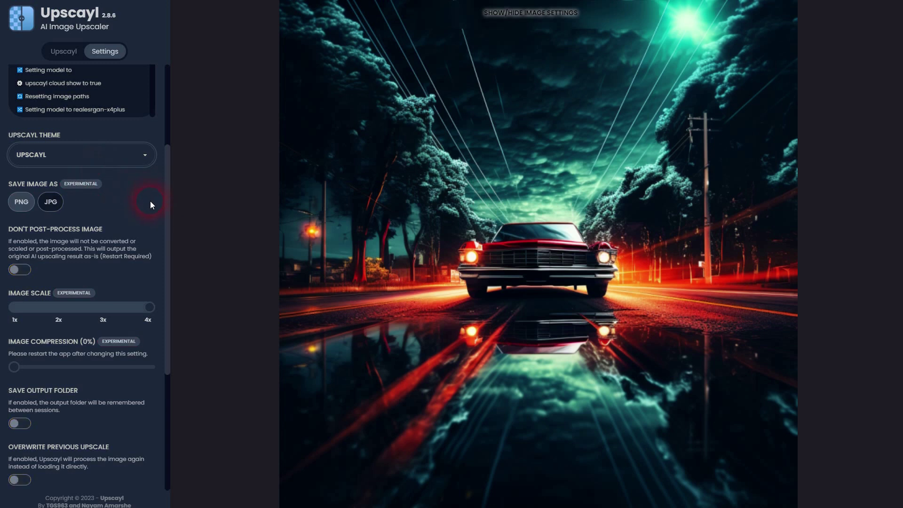
{"action": "left_click", "coordinate": [51, 205]}
{"action": "scroll", "coordinate": [149, 204], "scroll_direction": "down", "scroll_amount": 3}
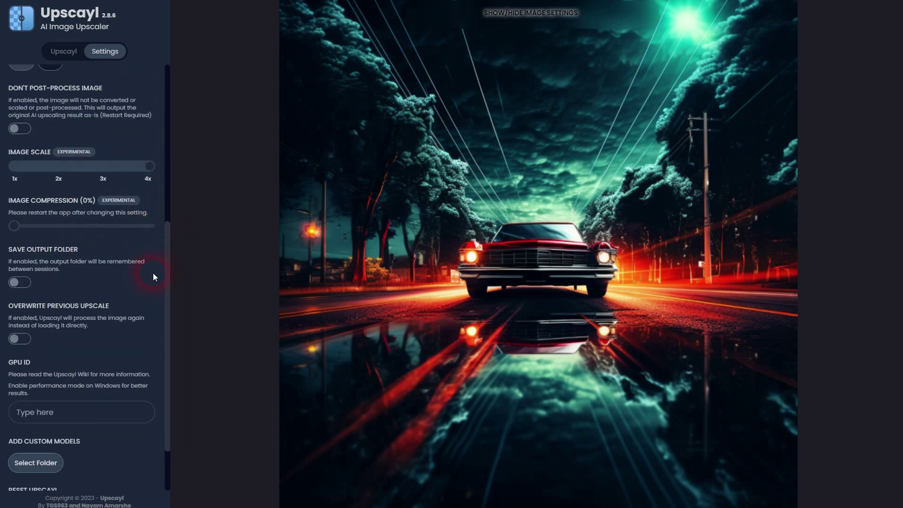
{"action": "left_click", "coordinate": [19, 282]}
{"action": "scroll", "coordinate": [146, 261], "scroll_direction": "down", "scroll_amount": 2}
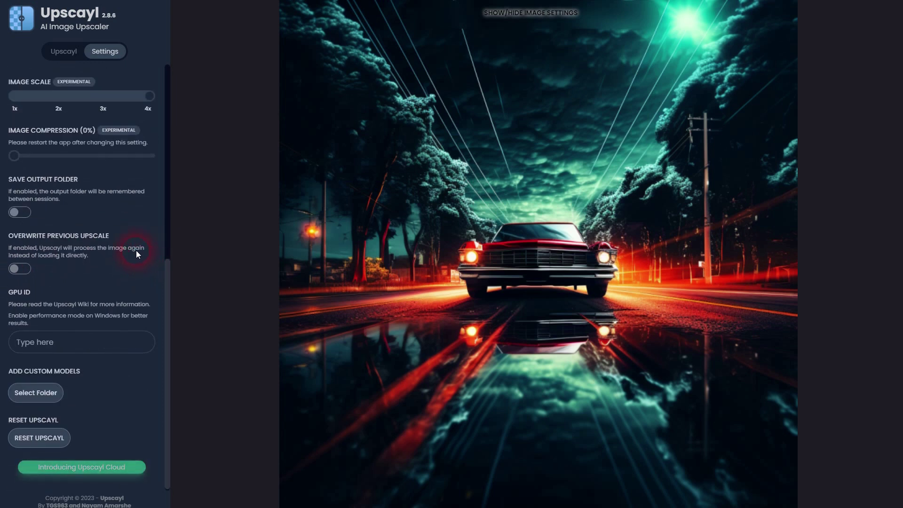
{"action": "scroll", "coordinate": [136, 250], "scroll_direction": "up", "scroll_amount": 7}
Run the Digital Art 4x upscale of the car image to 2828x2828.
{"action": "left_click", "coordinate": [64, 52]}
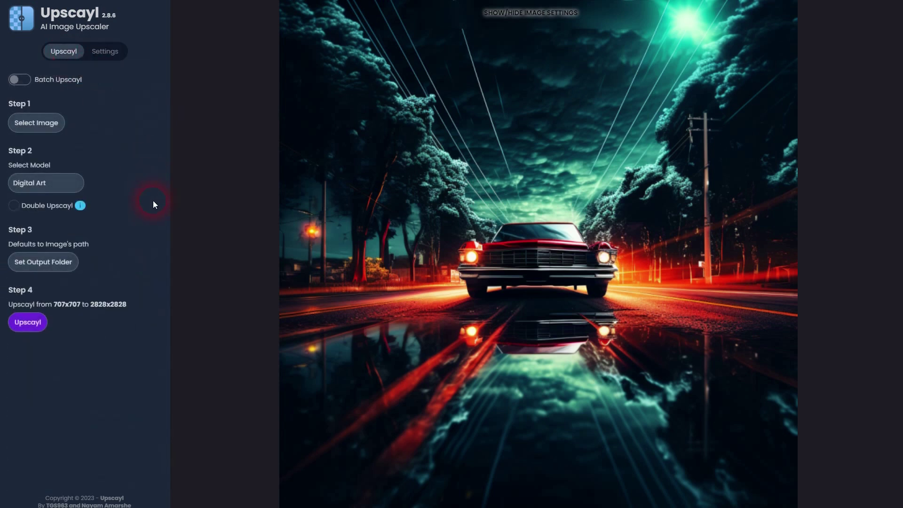
{"action": "left_click", "coordinate": [26, 322]}
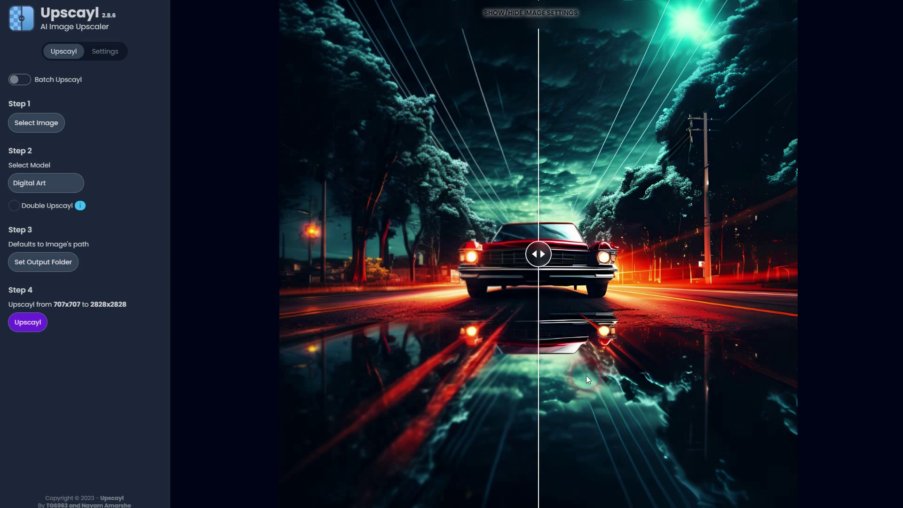
Slide the comparison left to show more of the original car image.
{"action": "left_click_drag", "start_coordinate": [546, 259], "coordinate": [228, 295]}
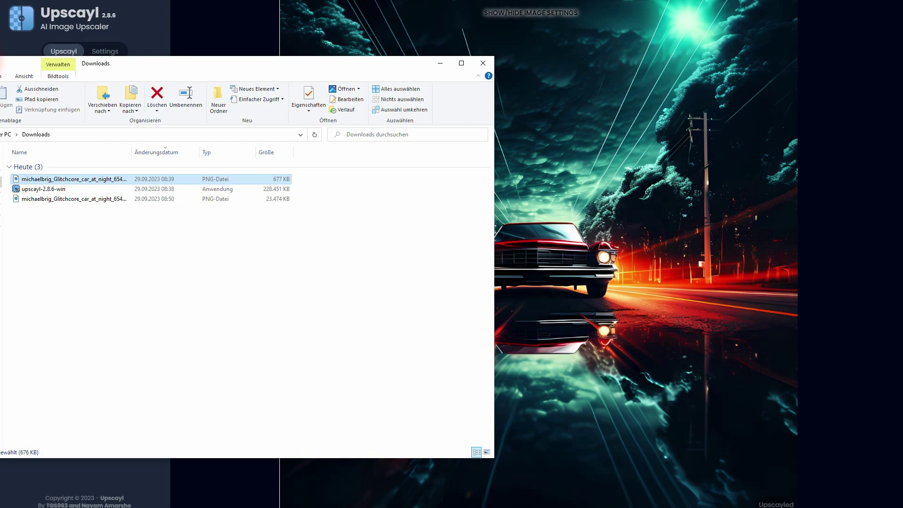
Check the upscaled PNG's 2828 x 2828, 22,9 MB details against the 677 KB original.
{"action": "left_click", "coordinate": [93, 201]}
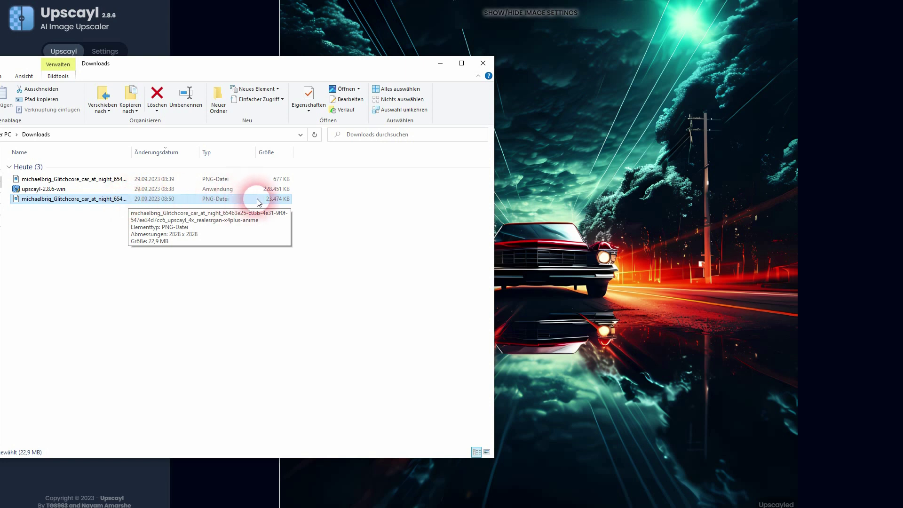
{"action": "left_click", "coordinate": [280, 179]}
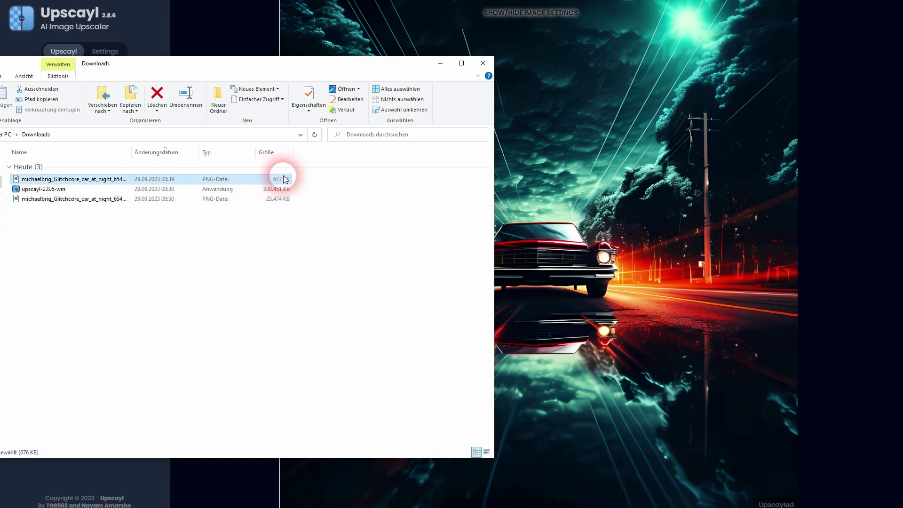
Bring the Upscayl window with the car comparison back to the front.
{"action": "left_click", "coordinate": [573, 97]}
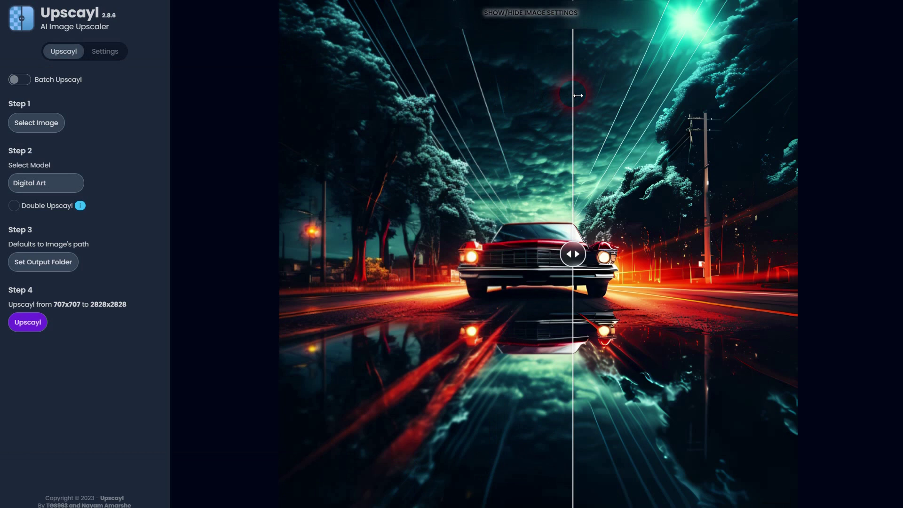